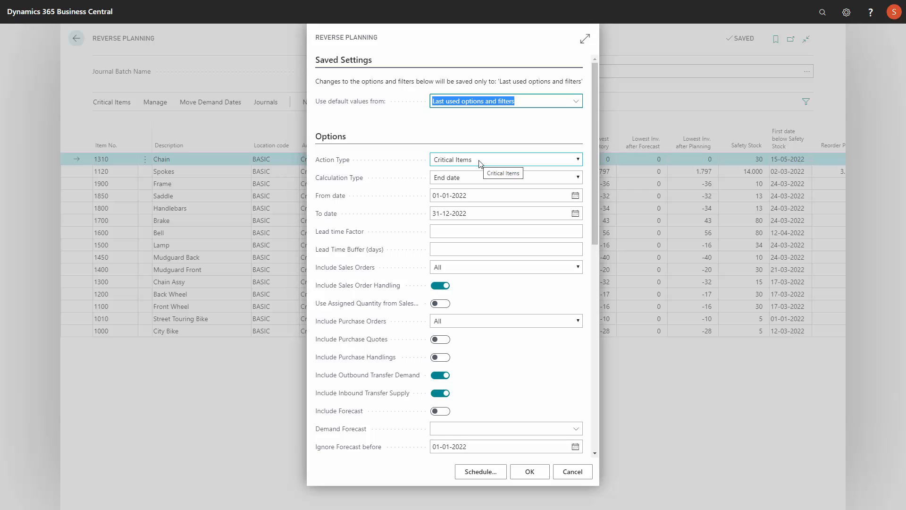
# Review the available Action Type options for the reverse planning run.
pyautogui.click(479, 161)
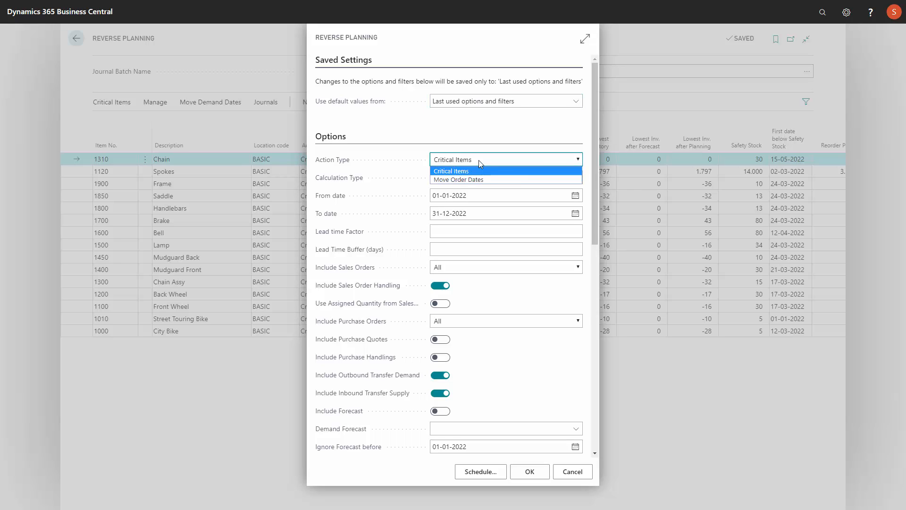
pyautogui.click(479, 160)
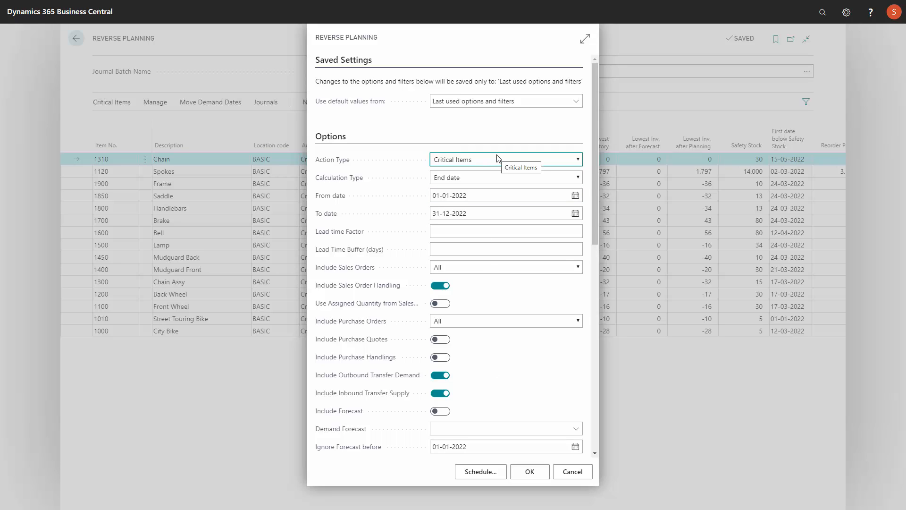
pyautogui.click(481, 163)
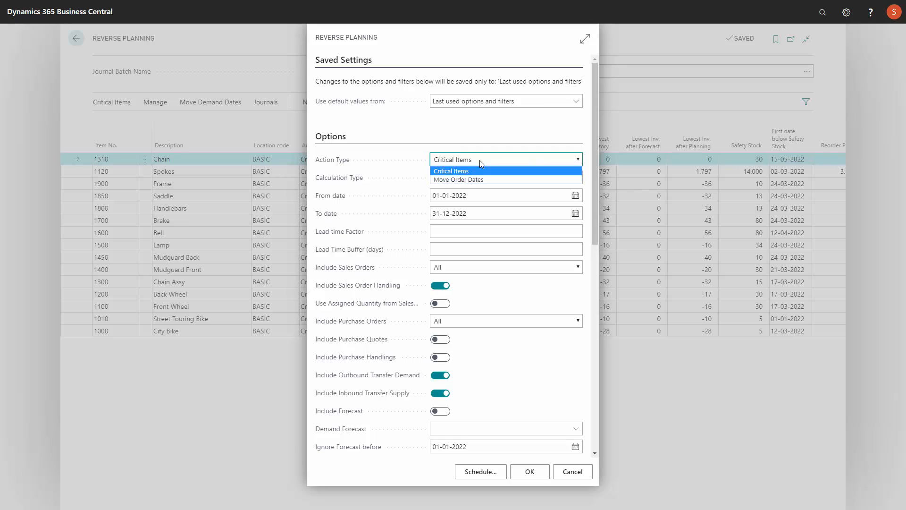
pyautogui.click(481, 162)
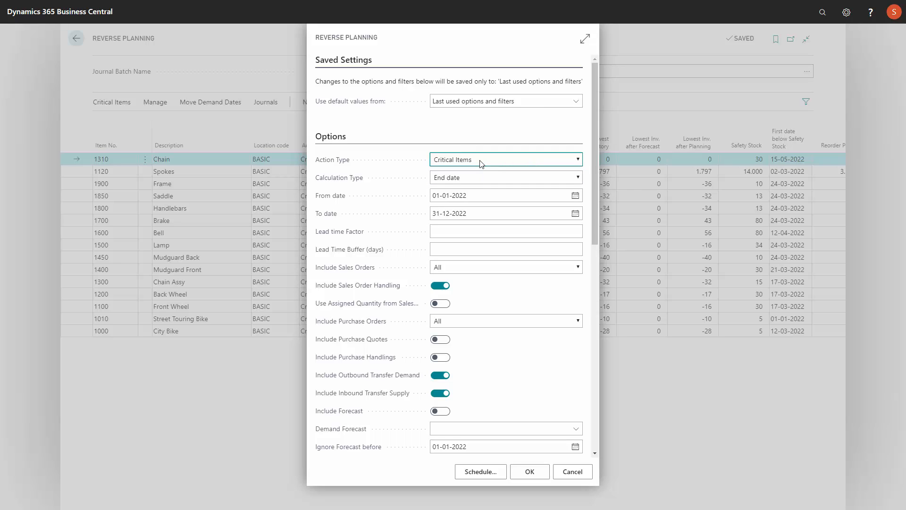
pyautogui.click(481, 163)
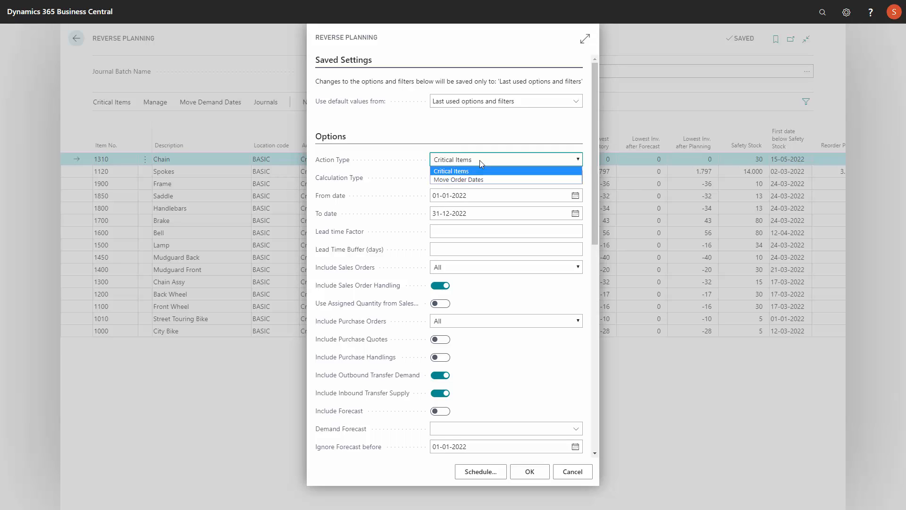
pyautogui.click(479, 160)
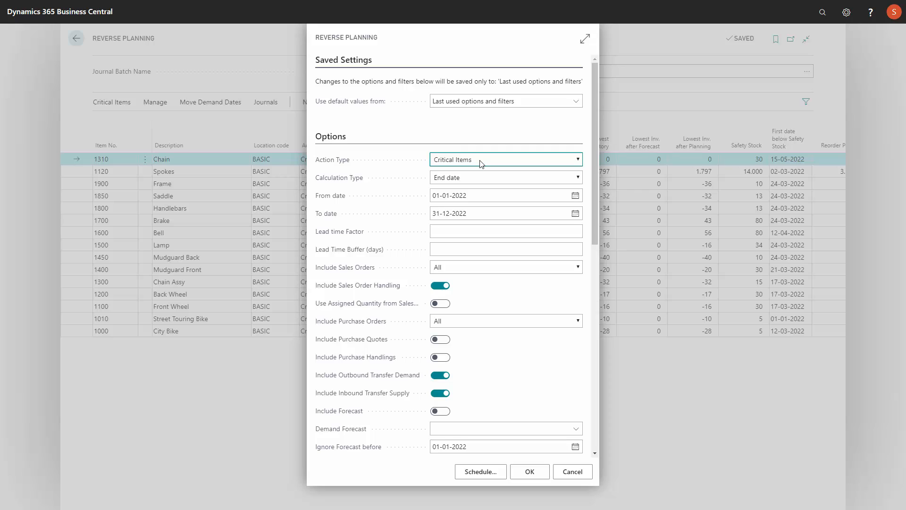
# Review the Calculation Type options and the From date and To date of the planning period.
pyautogui.click(457, 178)
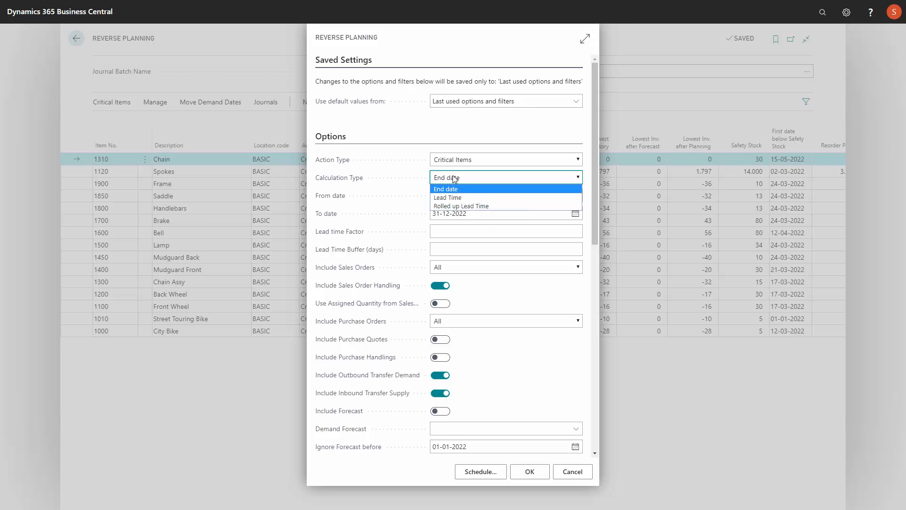
pyautogui.click(453, 179)
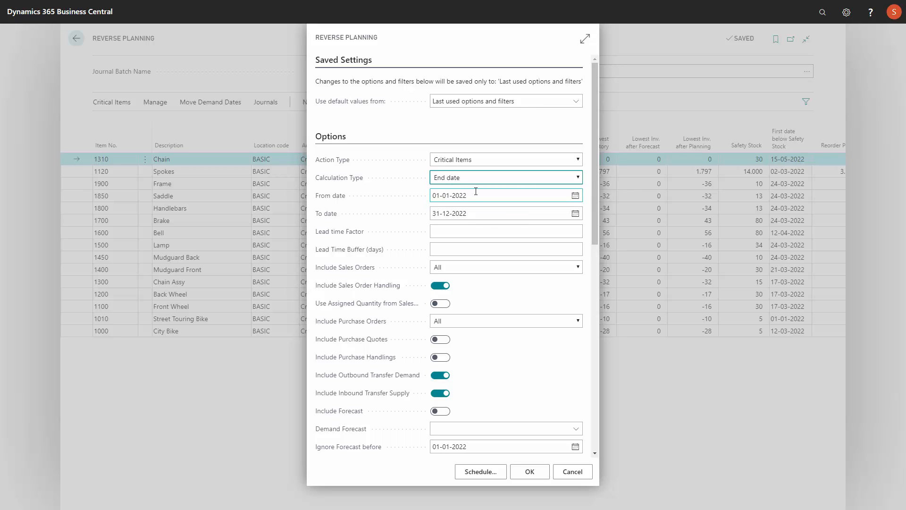
pyautogui.press('Tab')
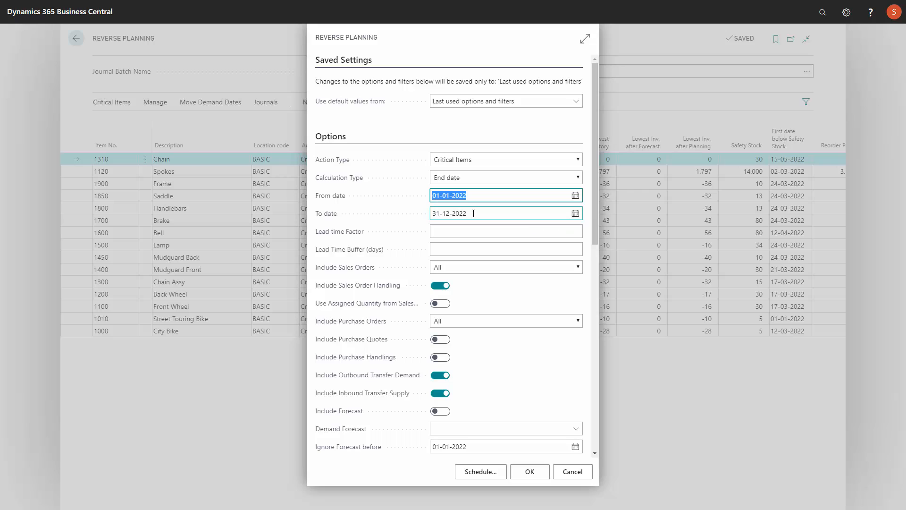
pyautogui.moveTo(472, 212); pyautogui.dragTo(412, 218)
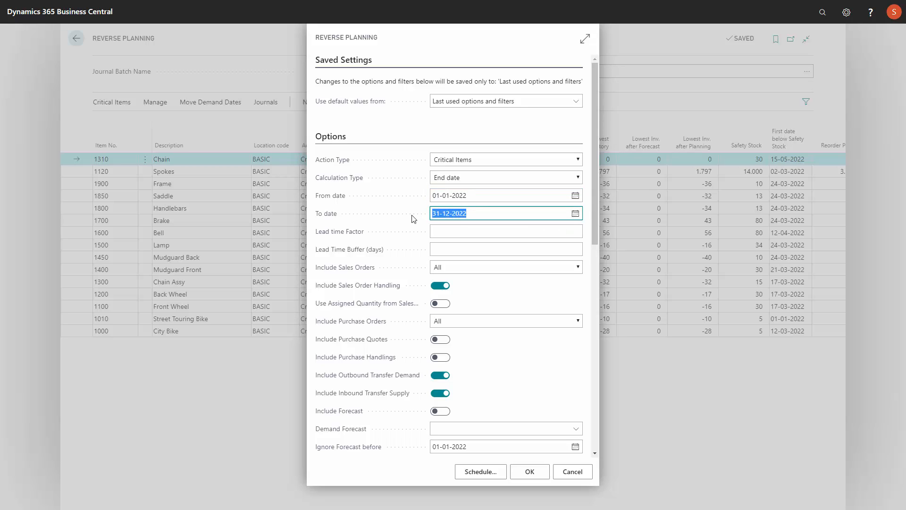
# Set the Calculation Type to Rolled up Lead Time.
pyautogui.click(478, 174)
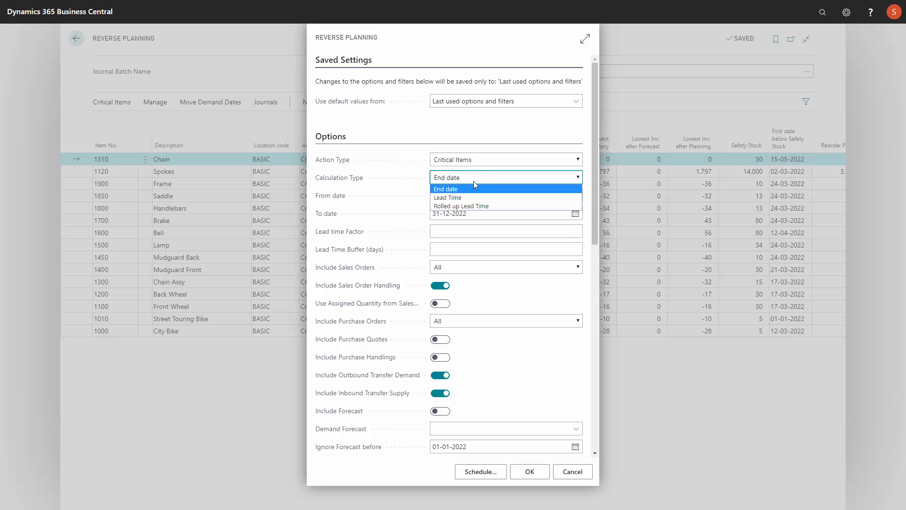
pyautogui.click(461, 199)
pyautogui.click(478, 178)
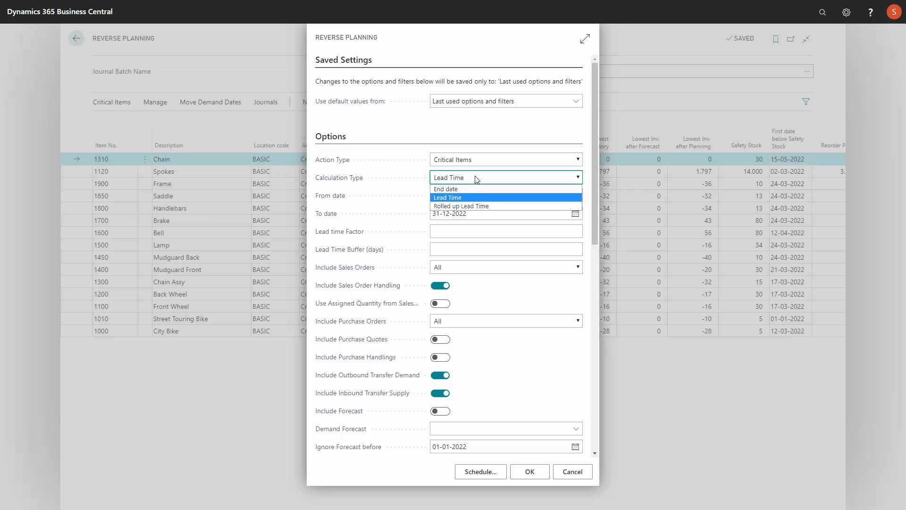
pyautogui.click(468, 205)
pyautogui.click(468, 195)
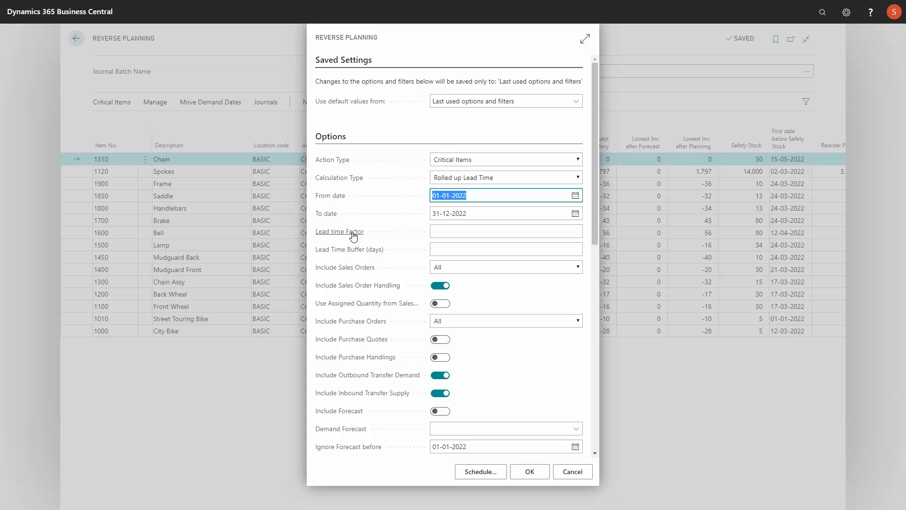
# Set the Lead time Factor to 1.20 and the Lead Time Buffer to 1W.
pyautogui.click(442, 229)
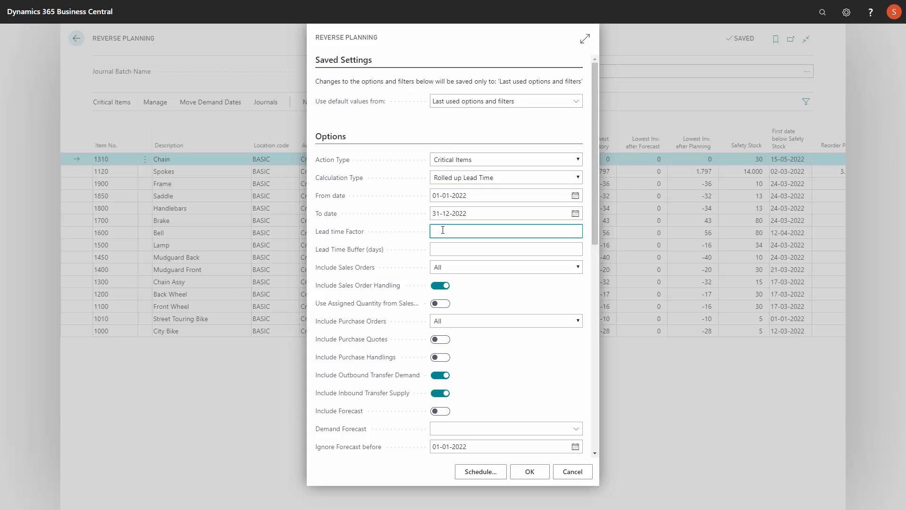
pyautogui.write('1,2')
pyautogui.press('Tab')
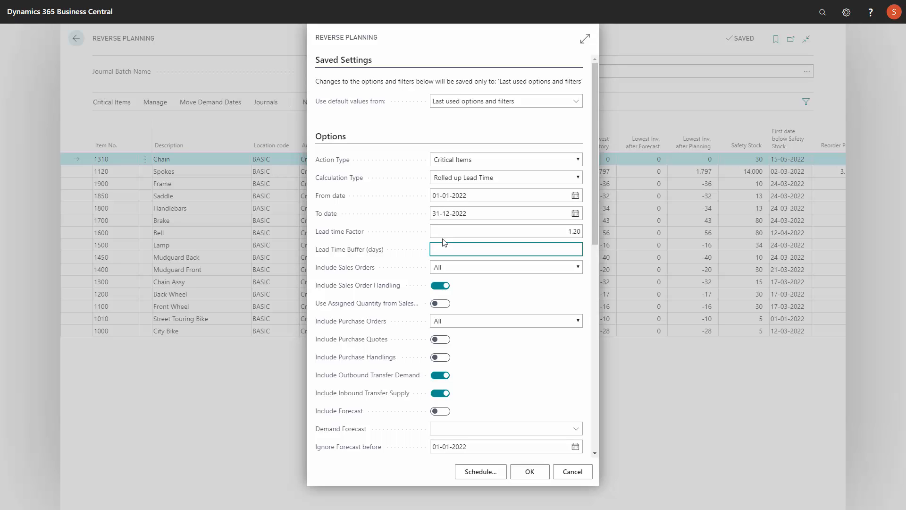
pyautogui.write('1W')
pyautogui.press('Tab')
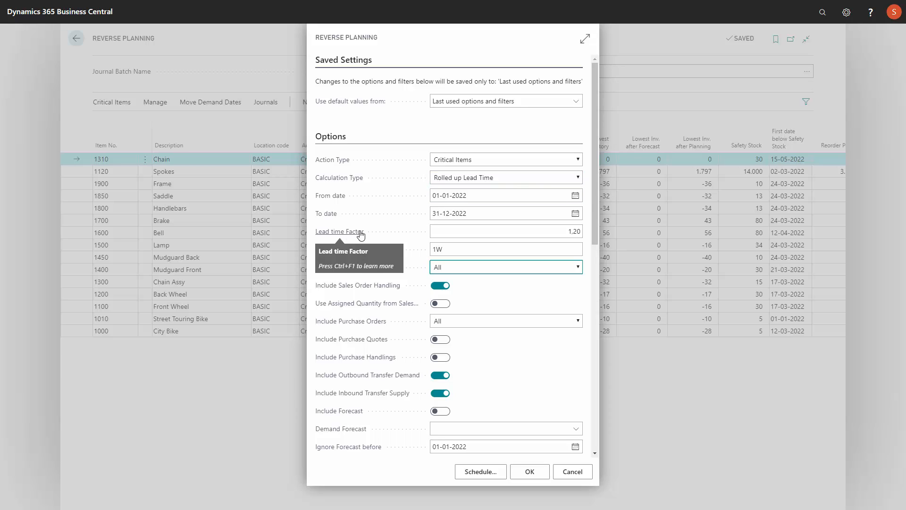
pyautogui.click(447, 233)
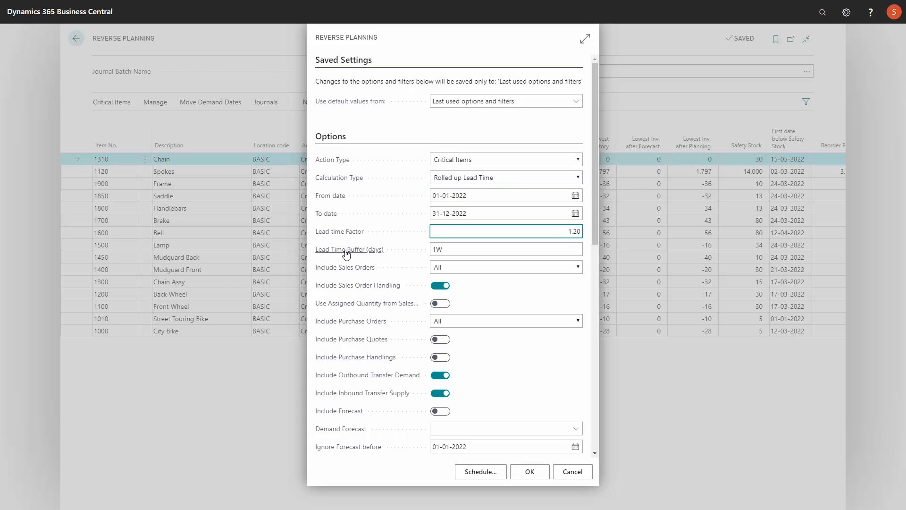
pyautogui.click(443, 249)
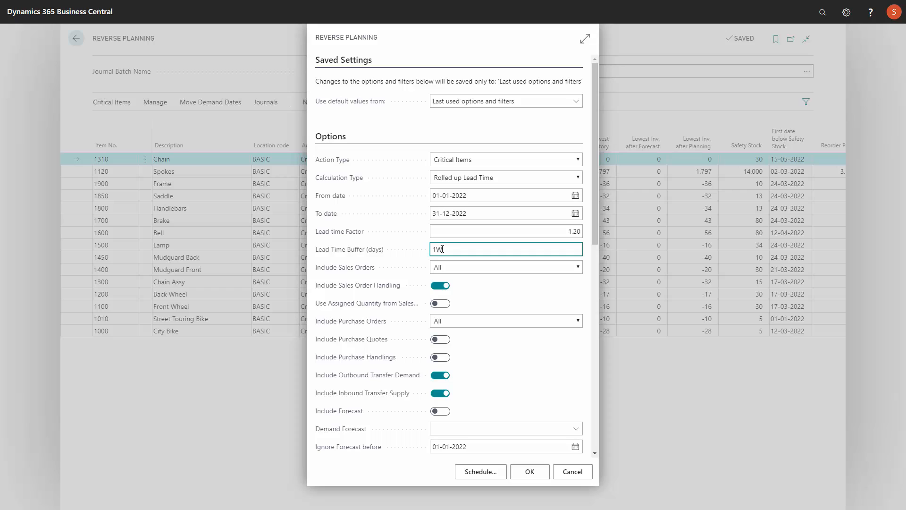
# Review the options for including sales orders and purchase orders, and toggle Include Purchase Quotes on and back off.
pyautogui.click(577, 268)
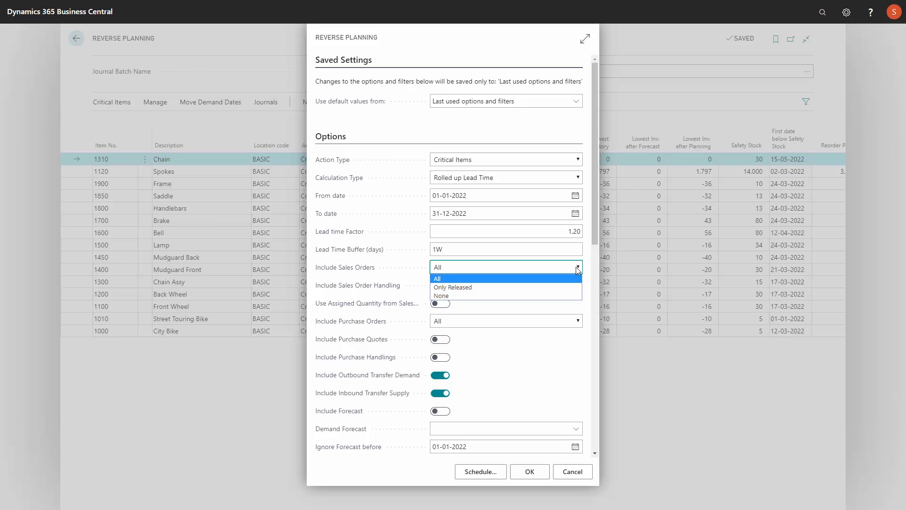
pyautogui.click(577, 270)
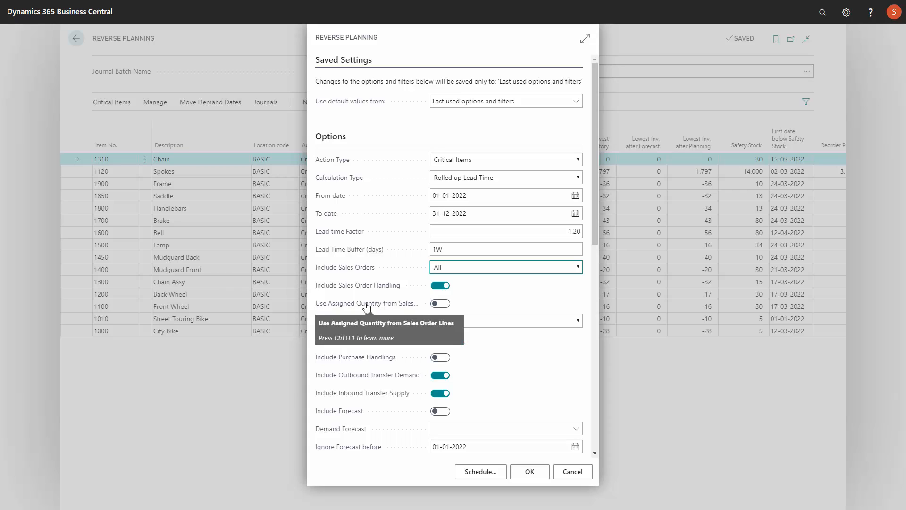
pyautogui.click(487, 321)
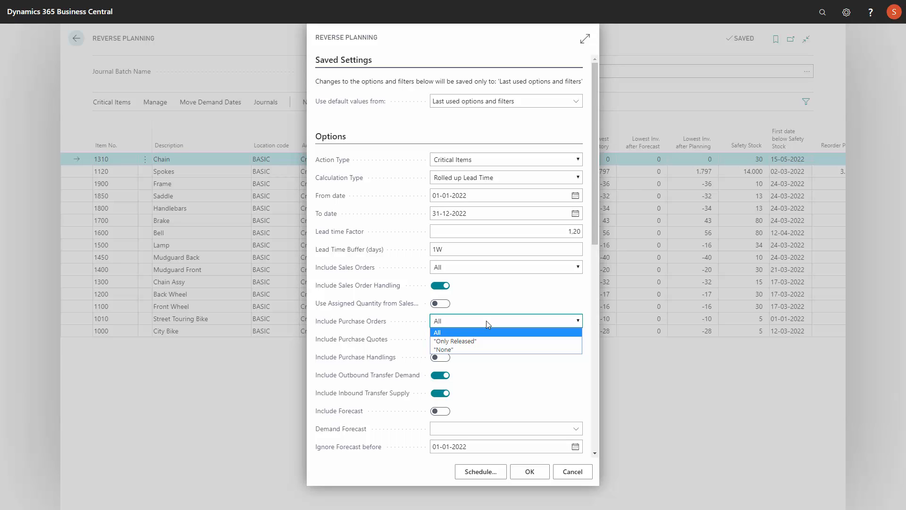
pyautogui.click(486, 321)
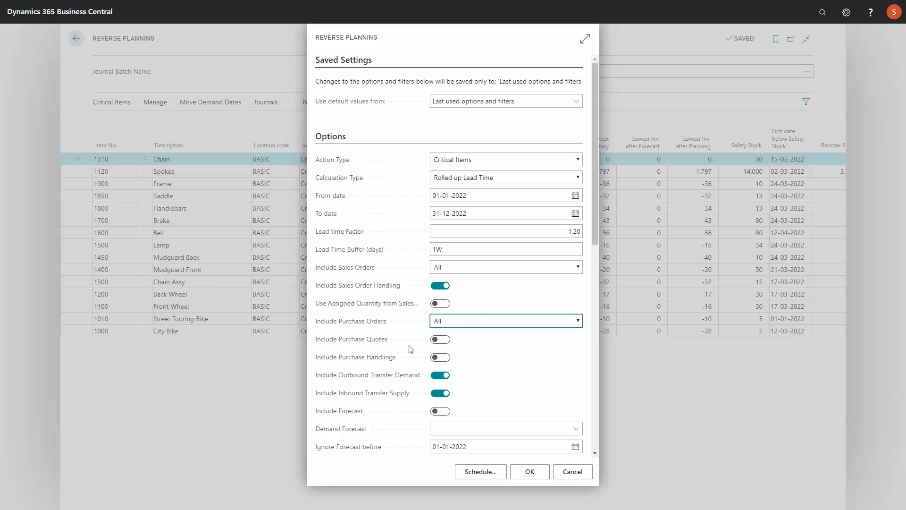
pyautogui.click(438, 341)
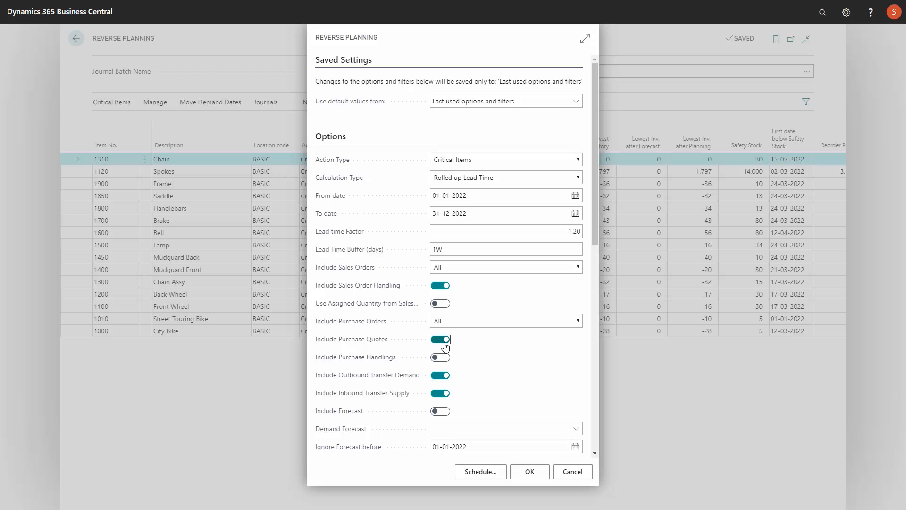
pyautogui.click(439, 341)
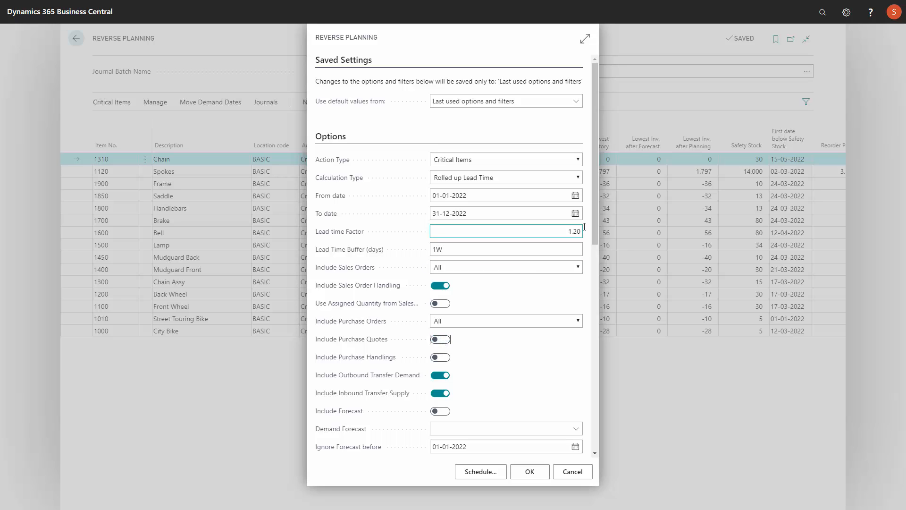
# Turn on Include Forecast to view the available demand forecasts, and turn it off again.
pyautogui.scroll(-2, 594, 258)
pyautogui.moveTo(594, 257); pyautogui.dragTo(590, 345)
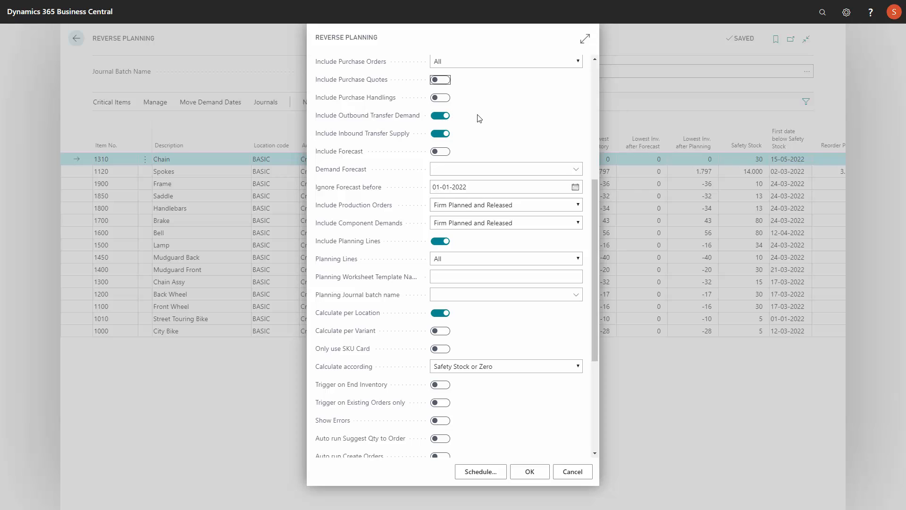
pyautogui.click(446, 152)
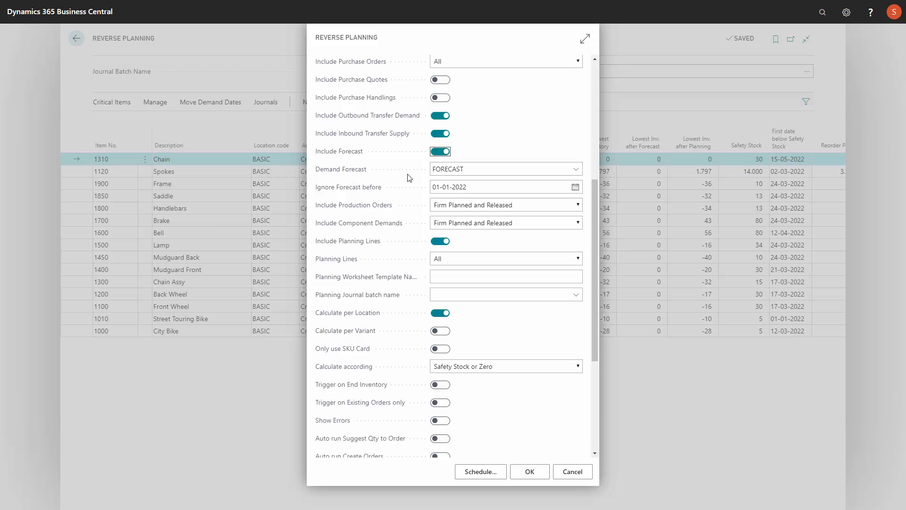
pyautogui.click(446, 170)
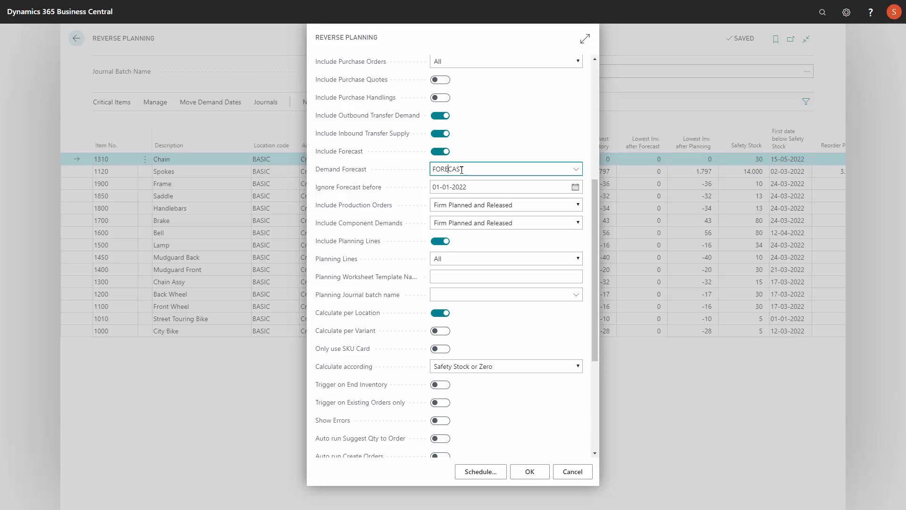
pyautogui.click(577, 169)
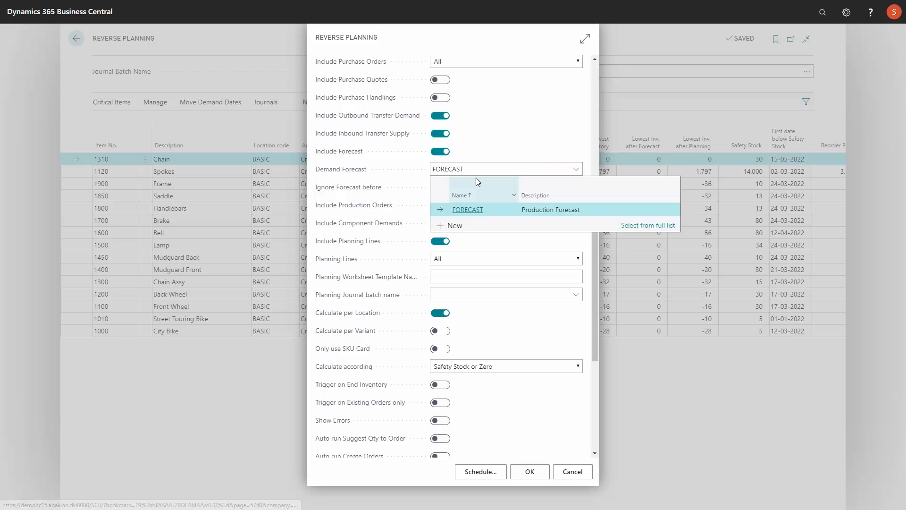
pyautogui.click(517, 152)
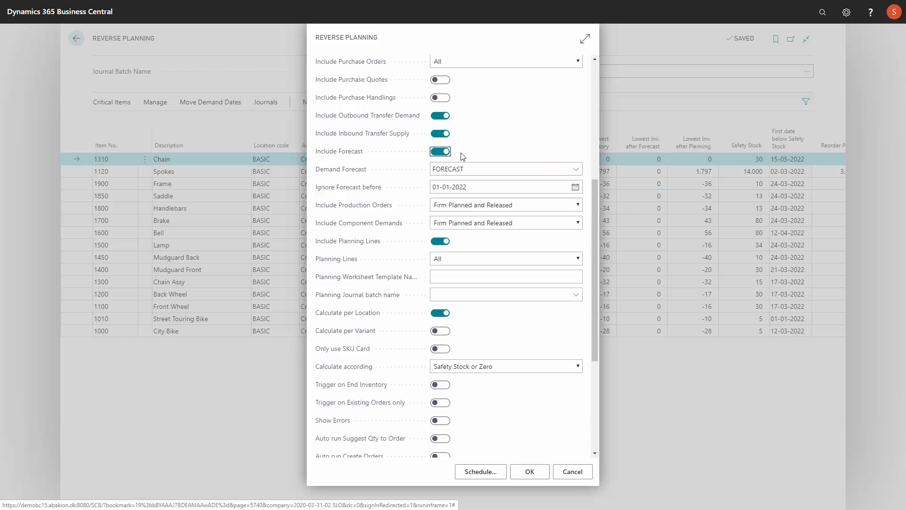
pyautogui.click(441, 151)
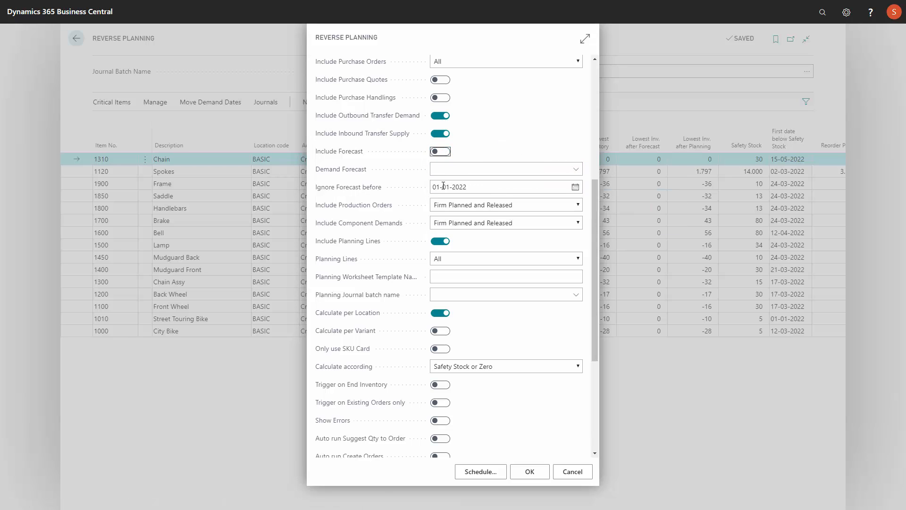
# Review the Ignore Forecast before date and the options for including production orders and component demands.
pyautogui.click(467, 189)
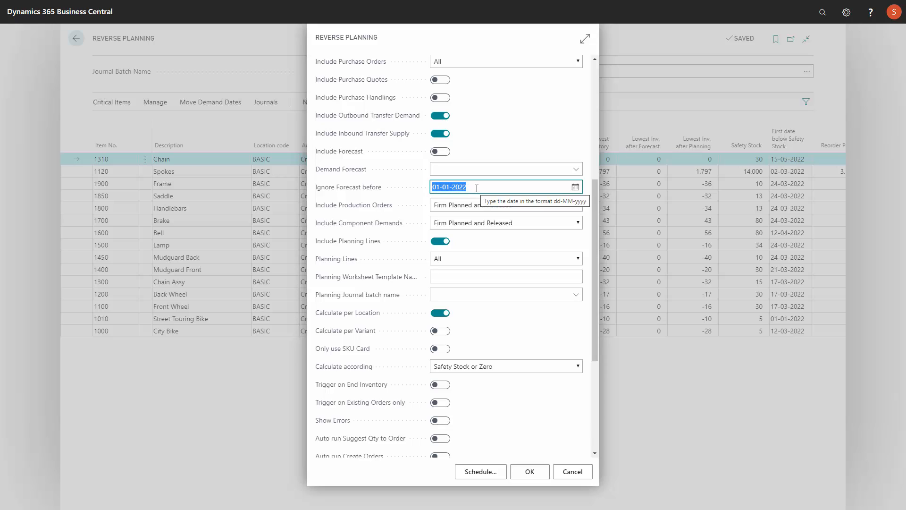
pyautogui.click(578, 206)
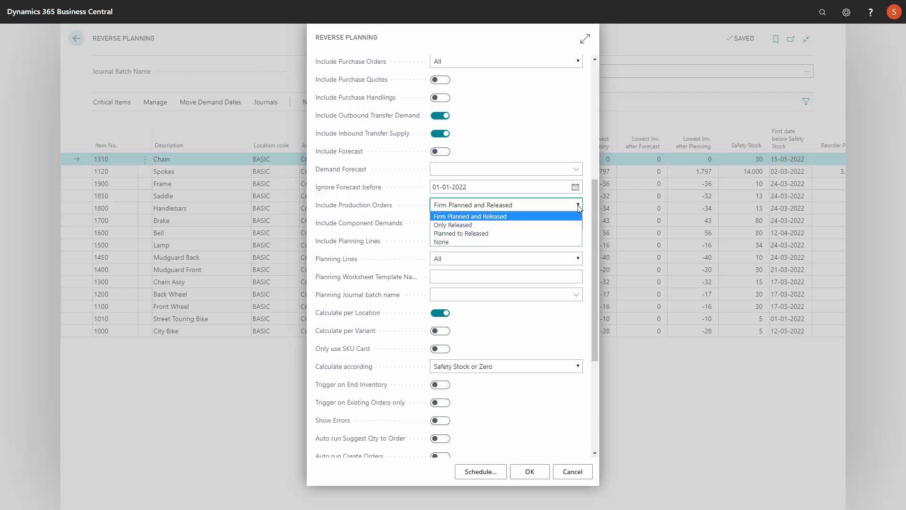
pyautogui.click(579, 207)
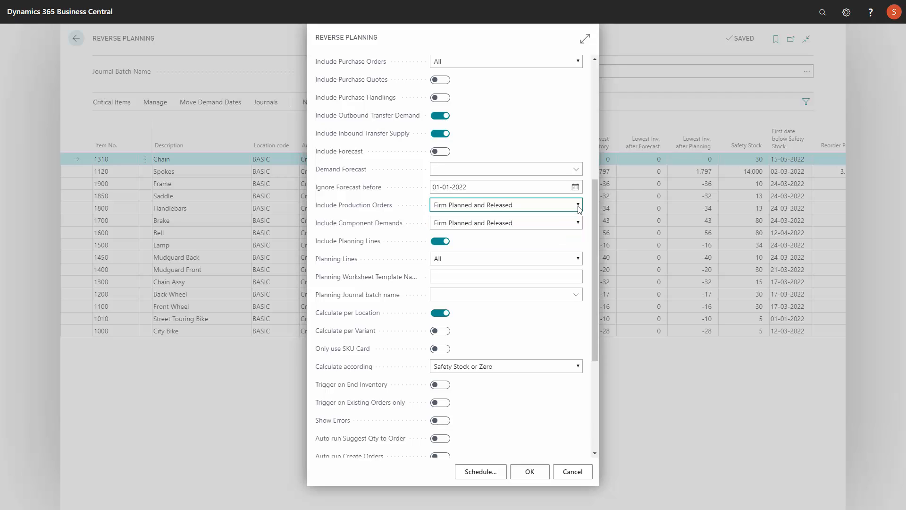
pyautogui.click(578, 224)
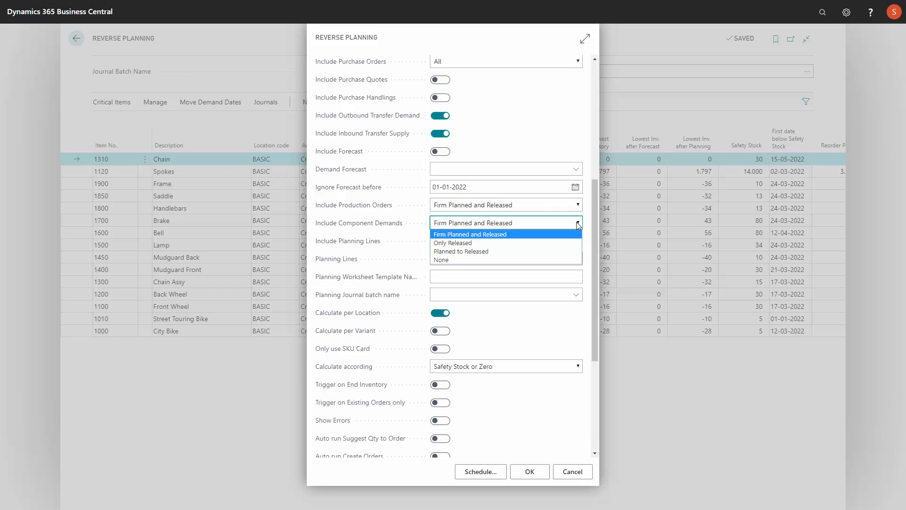
pyautogui.click(579, 225)
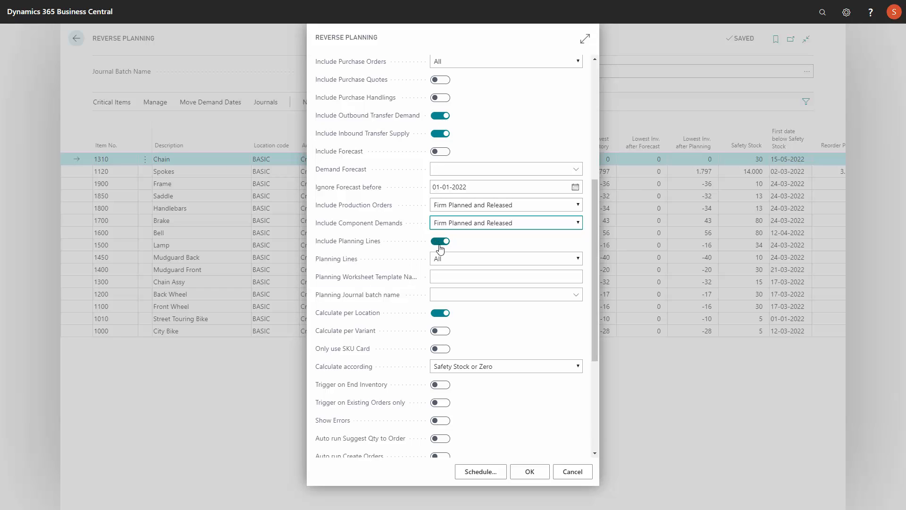
# Review the Planning Lines choices and the fields for the planning worksheet template and journal batch name.
pyautogui.click(477, 259)
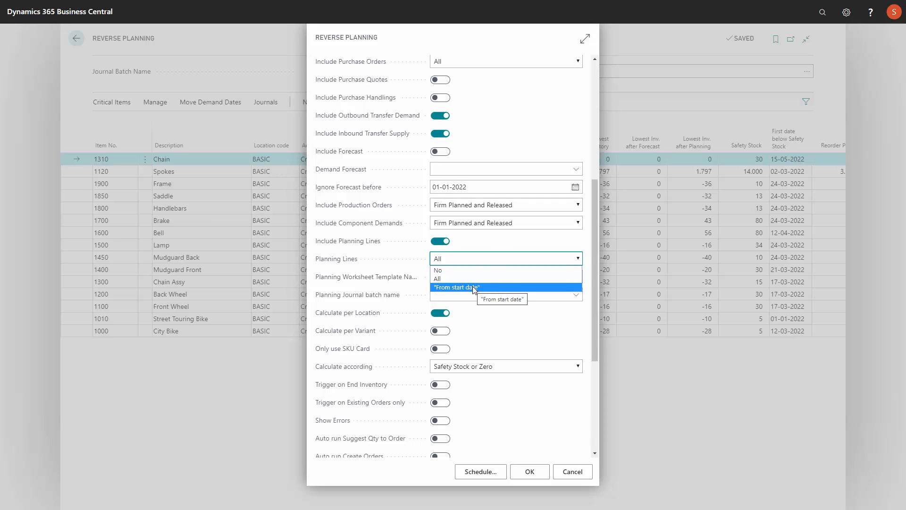
pyautogui.click(473, 245)
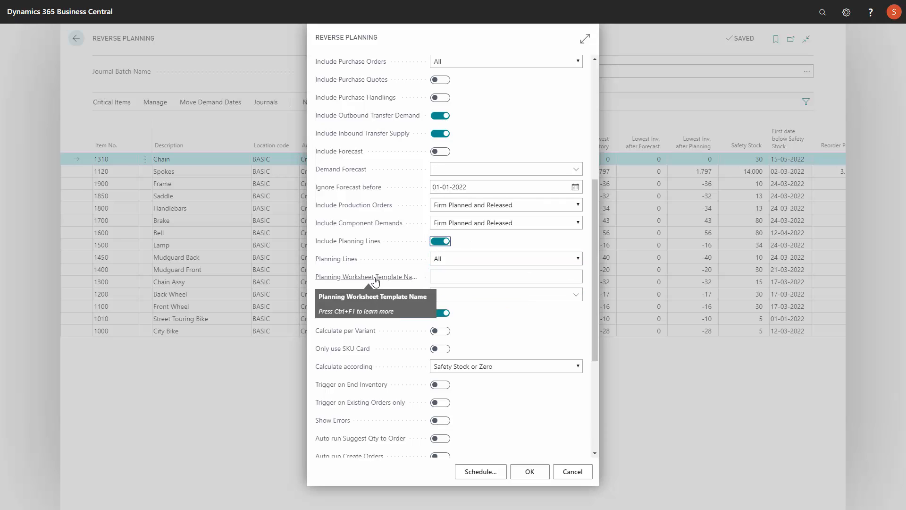
pyautogui.click(458, 274)
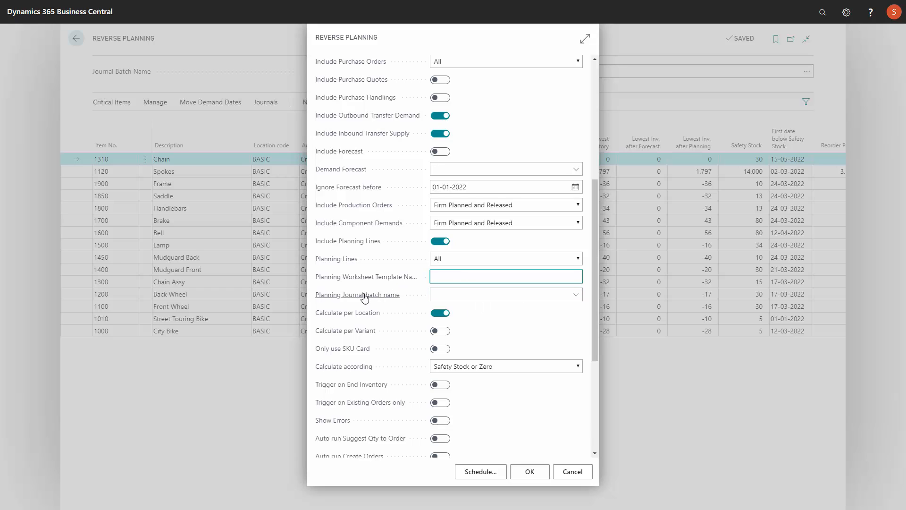
pyautogui.click(447, 293)
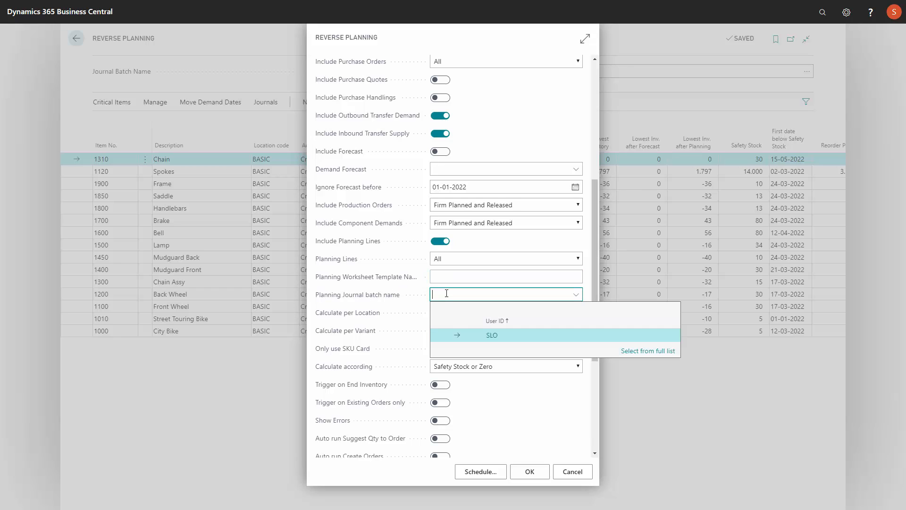
pyautogui.click(479, 278)
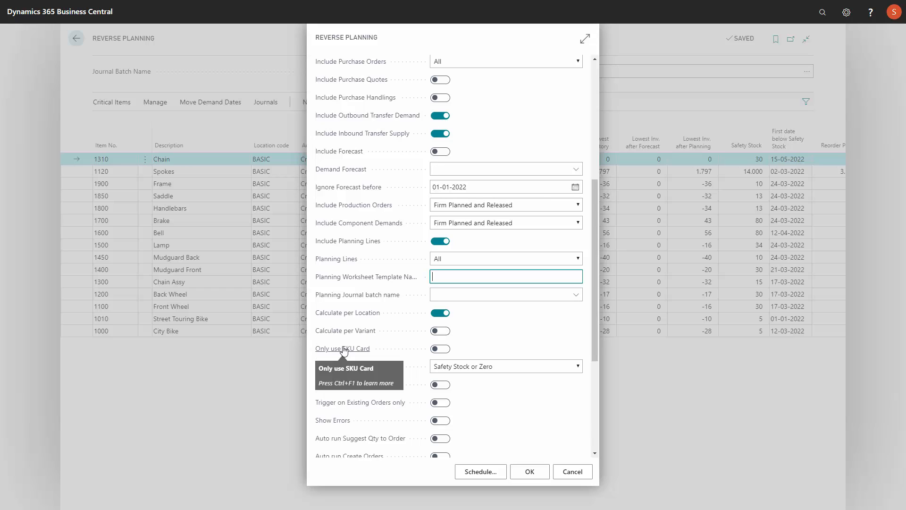
# Turn Only use SKU Card on and back off, and review the choices for Calculate according.
pyautogui.click(447, 350)
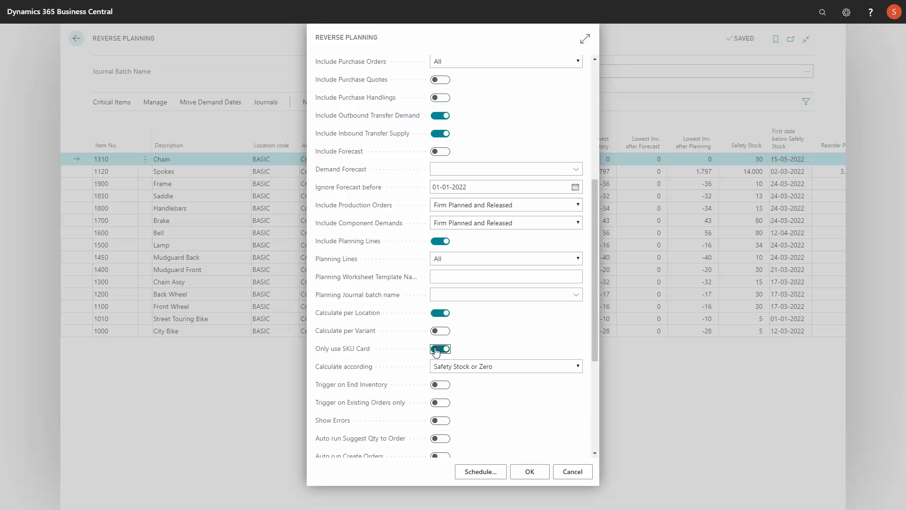
pyautogui.click(436, 352)
pyautogui.scroll(-3, 597, 319)
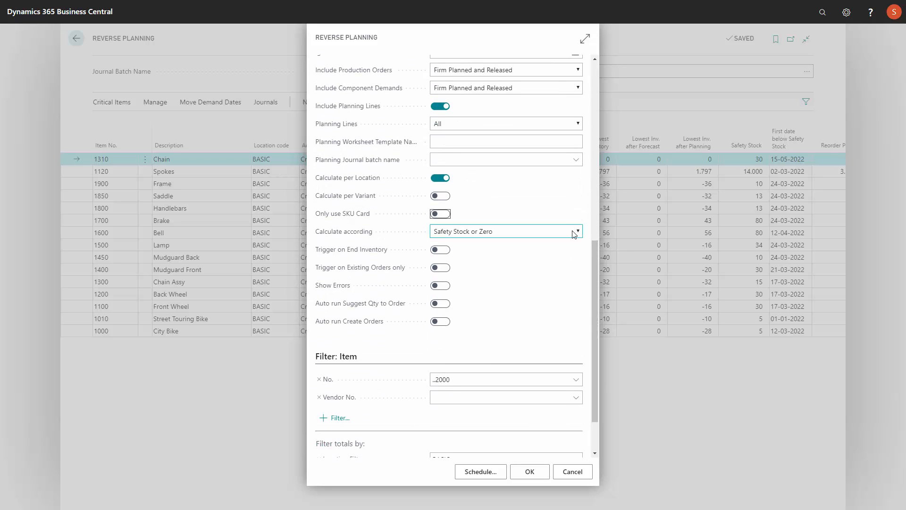
pyautogui.click(579, 232)
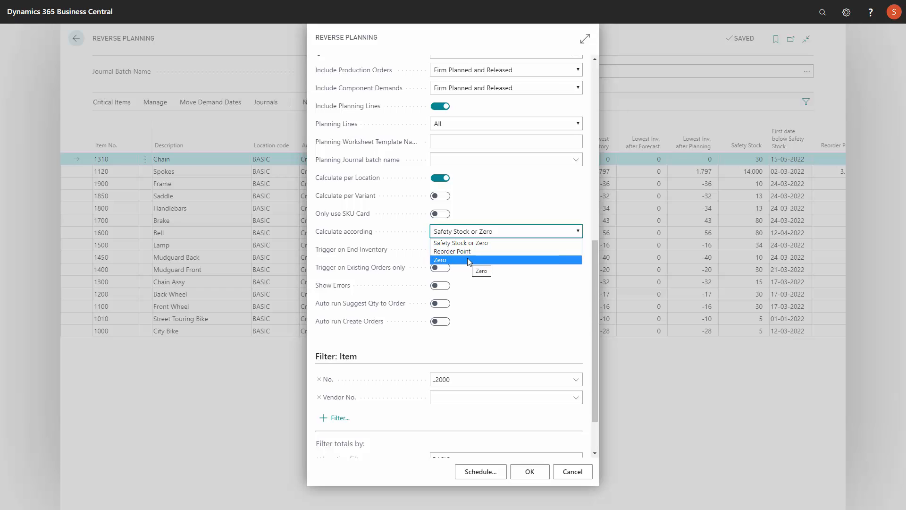
pyautogui.click(483, 210)
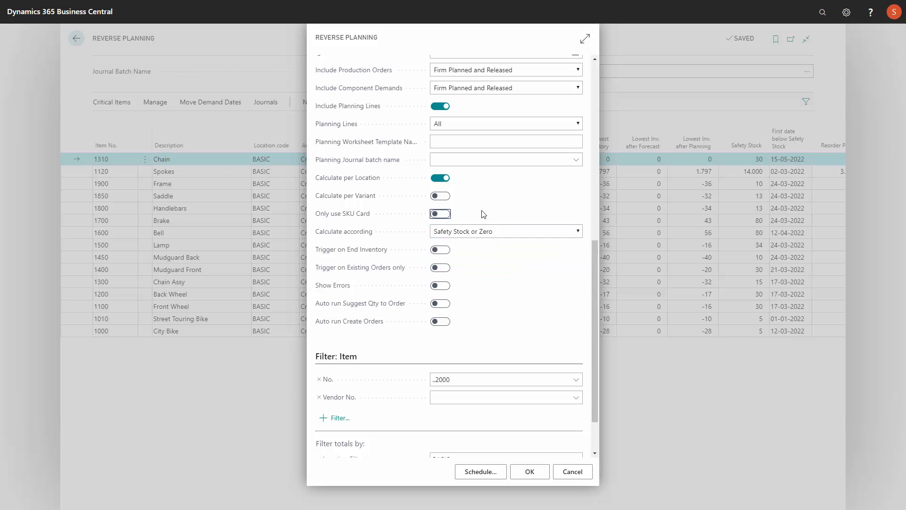
# Turn Trigger on End Inventory on and back off, and do the same with Show Errors.
pyautogui.click(443, 251)
pyautogui.click(438, 254)
pyautogui.click(447, 288)
pyautogui.click(435, 288)
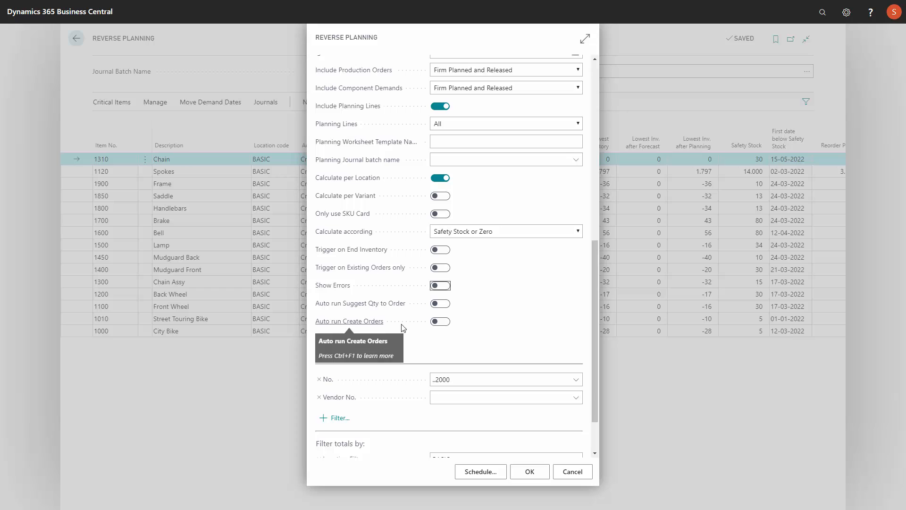
# Turn Auto run Create Orders on and back off, and review the item and location filters.
pyautogui.click(444, 323)
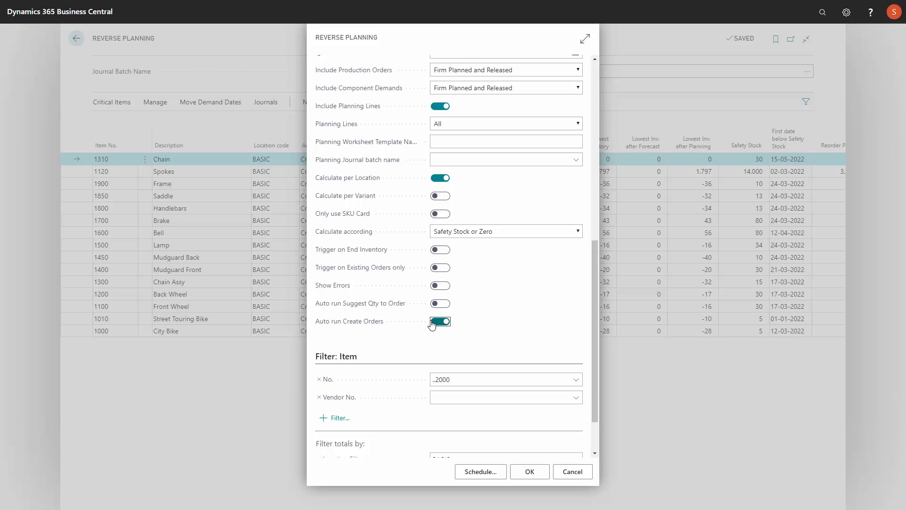
pyautogui.click(432, 324)
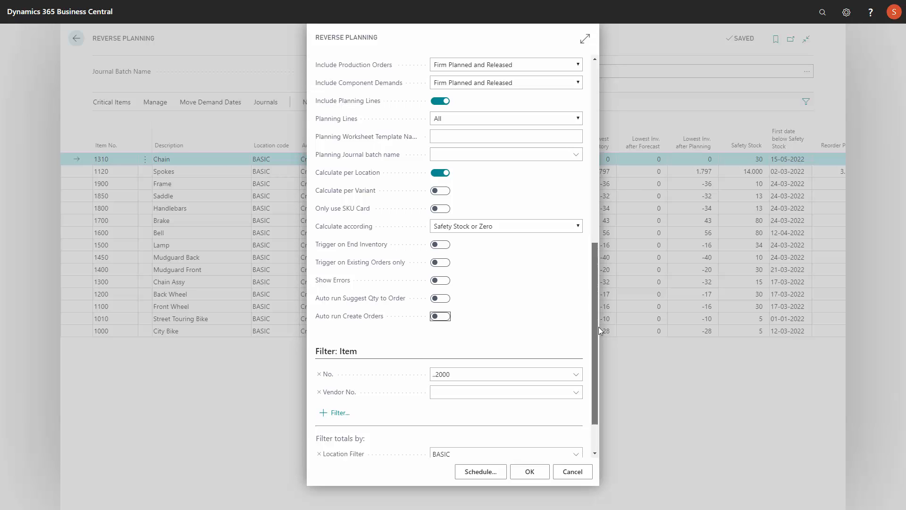
pyautogui.scroll(-2, 598, 327)
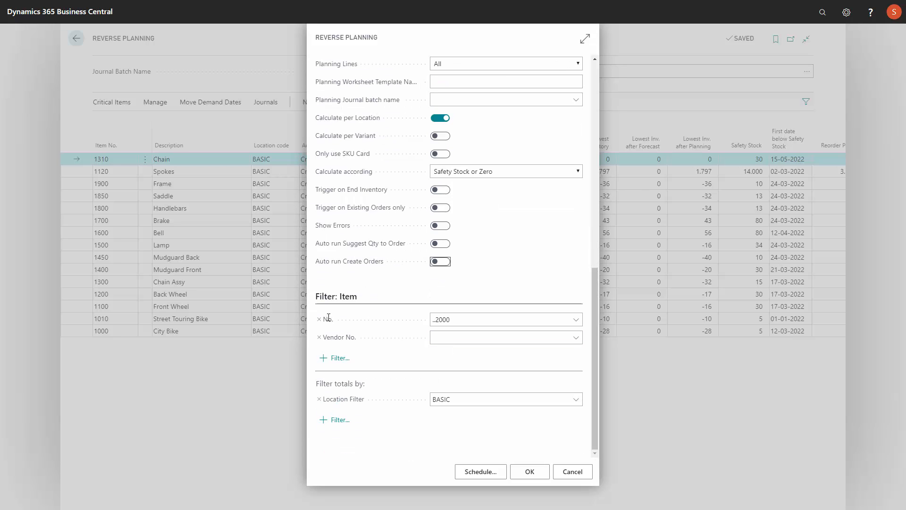